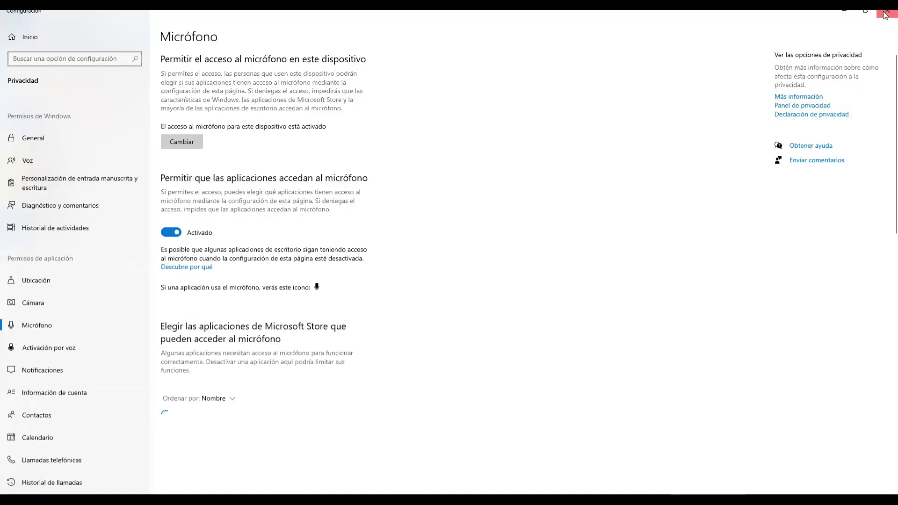
Close the Settings window and show the hidden notification-area icons.
left_click(886, 14)
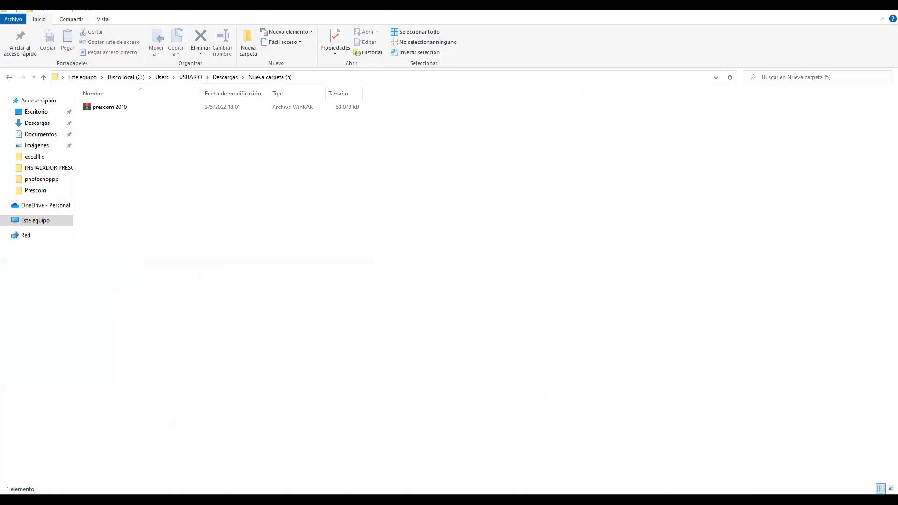
left_click(799, 500)
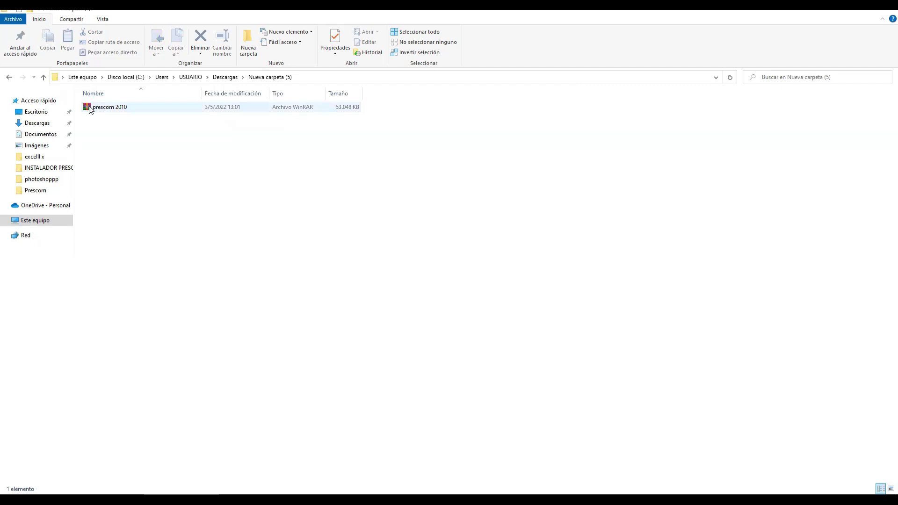
Extract the prescom 2010 archive into the current folder with Extraer aquí.
right_click(96, 109)
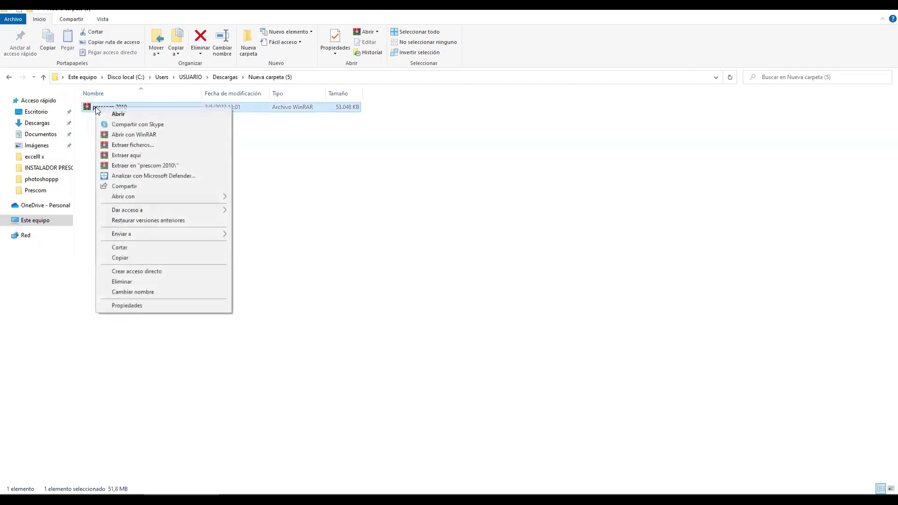
left_click(127, 157)
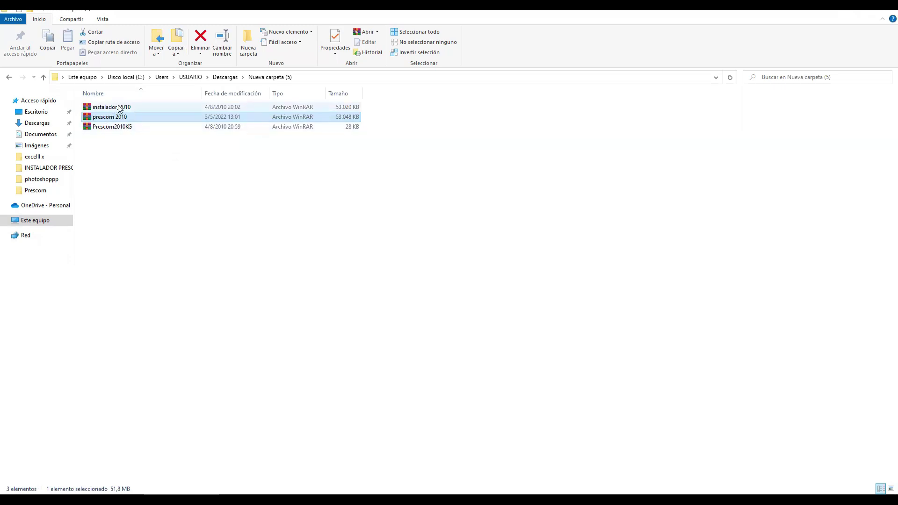
left_click(126, 127)
left_click(163, 179)
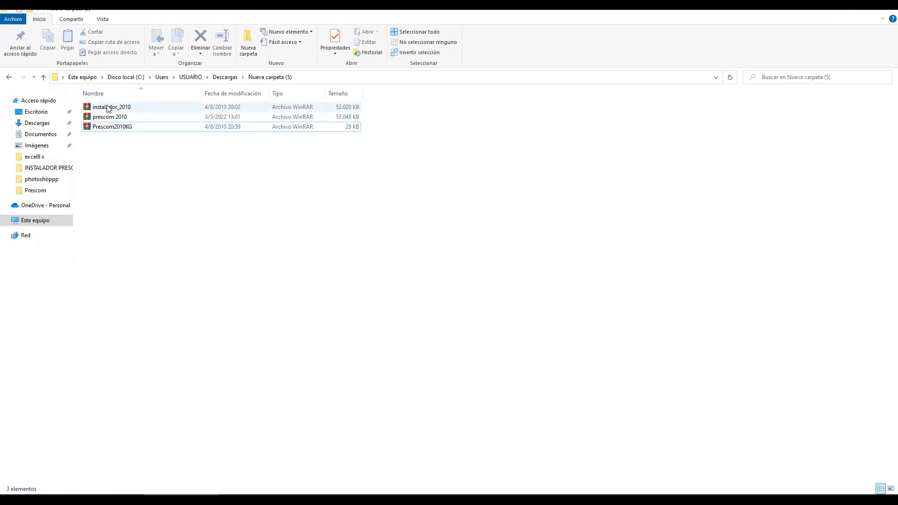
Extract the instalador_2010 and Prescom2010KG archives into the same folder.
right_click(108, 108)
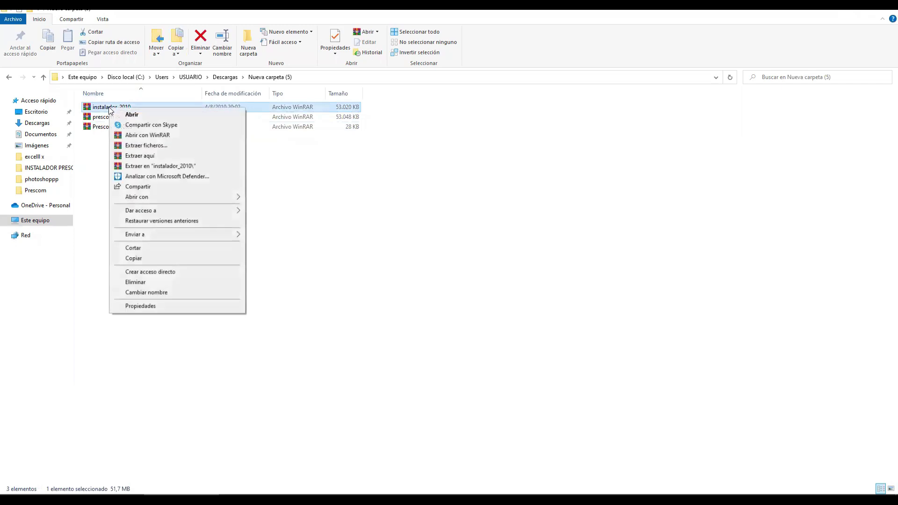
left_click(152, 156)
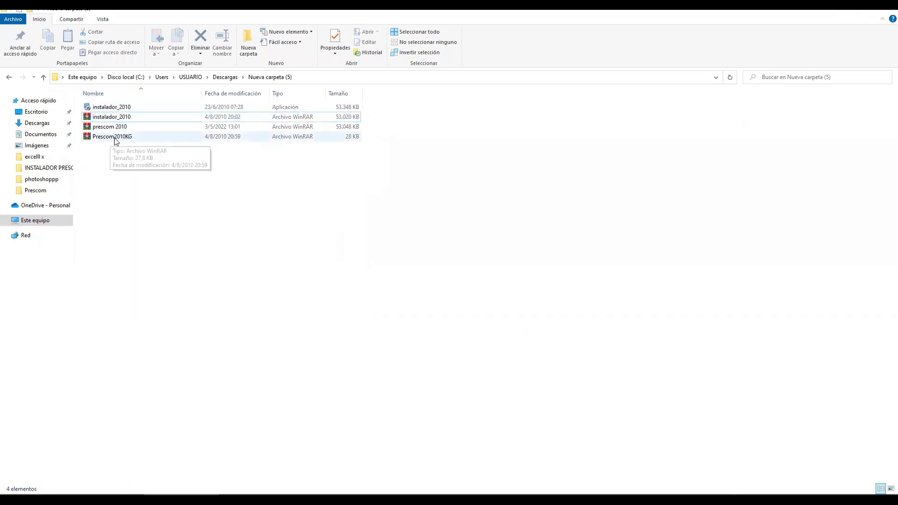
right_click(117, 141)
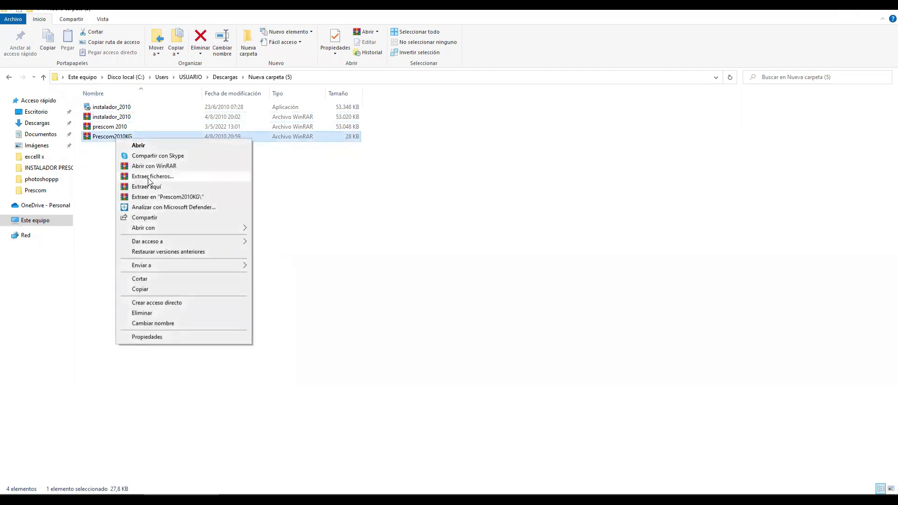
left_click(162, 187)
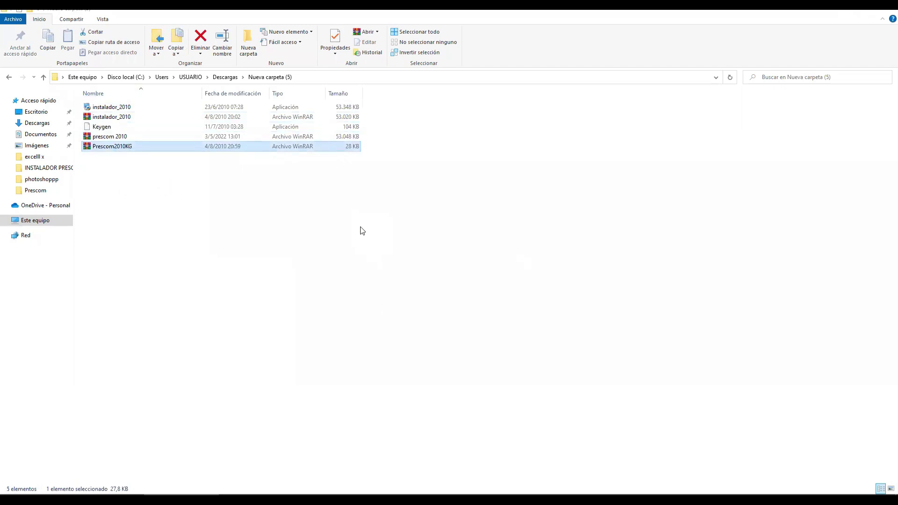
left_click(124, 177)
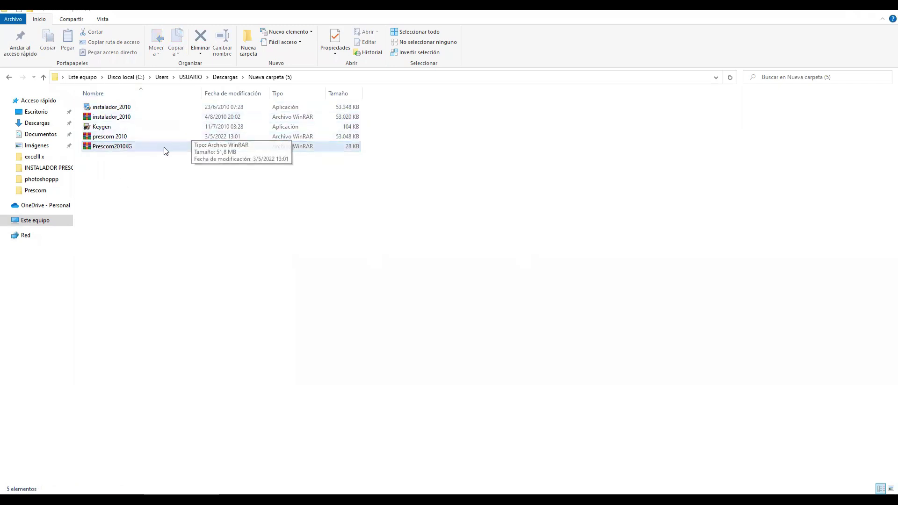
left_click(125, 129)
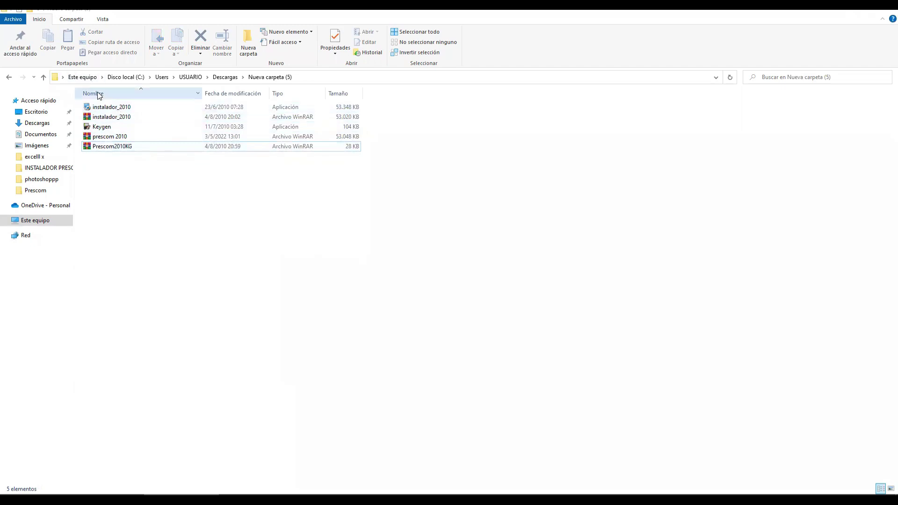
Confirm User Account Control is at No notificarme nunca via a 'uac' search, then close it.
right_click(114, 111)
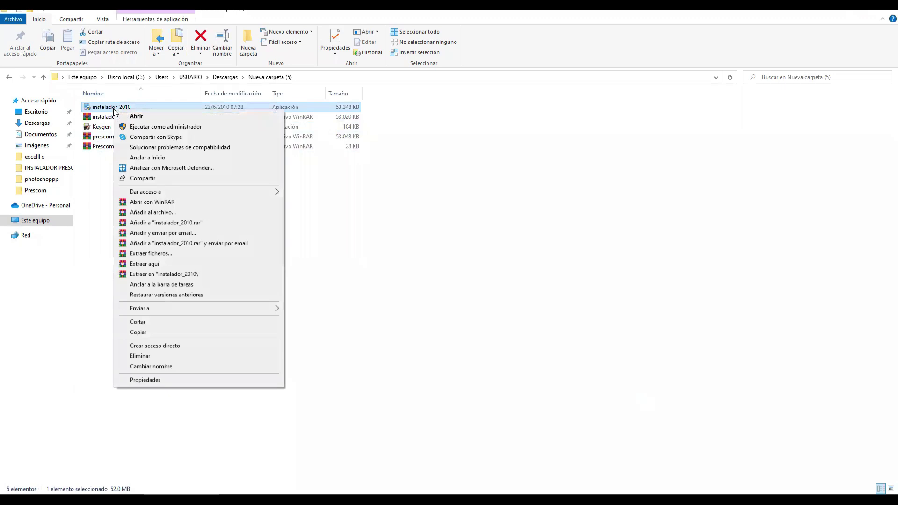
left_click(100, 169)
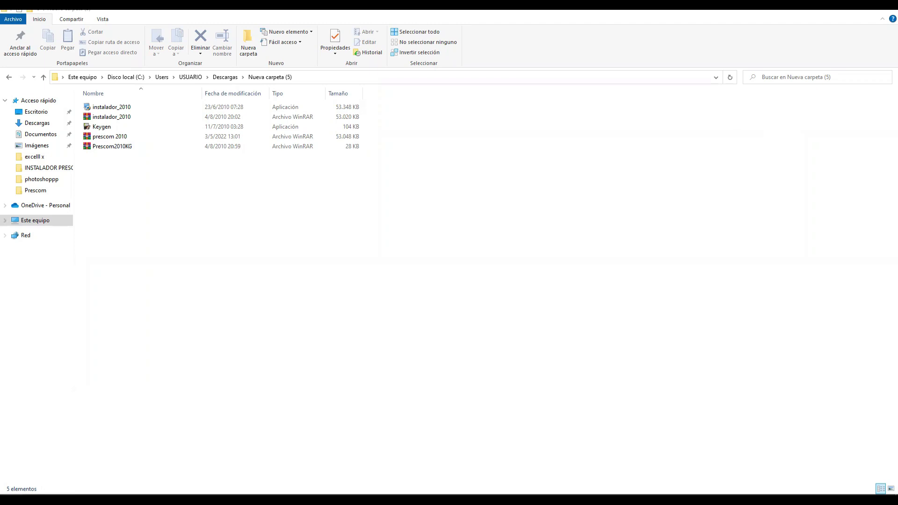
key("super")
type("uac")
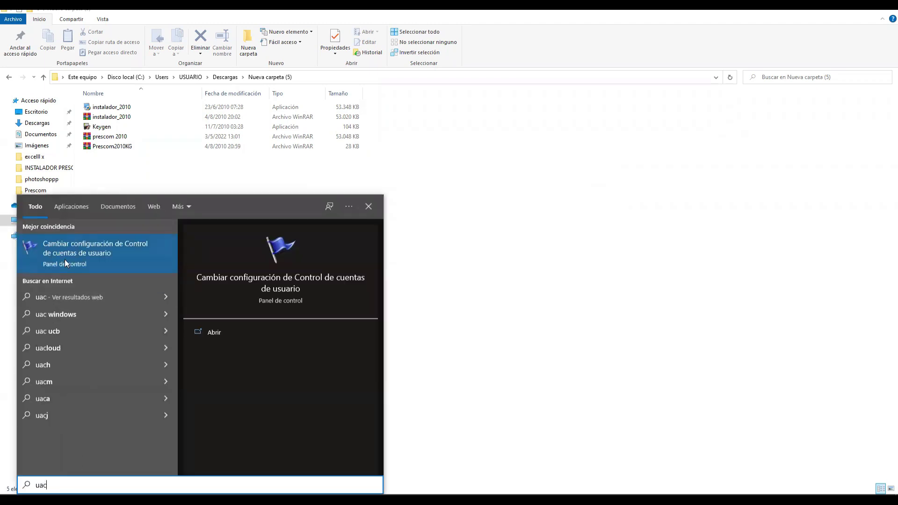
left_click(110, 257)
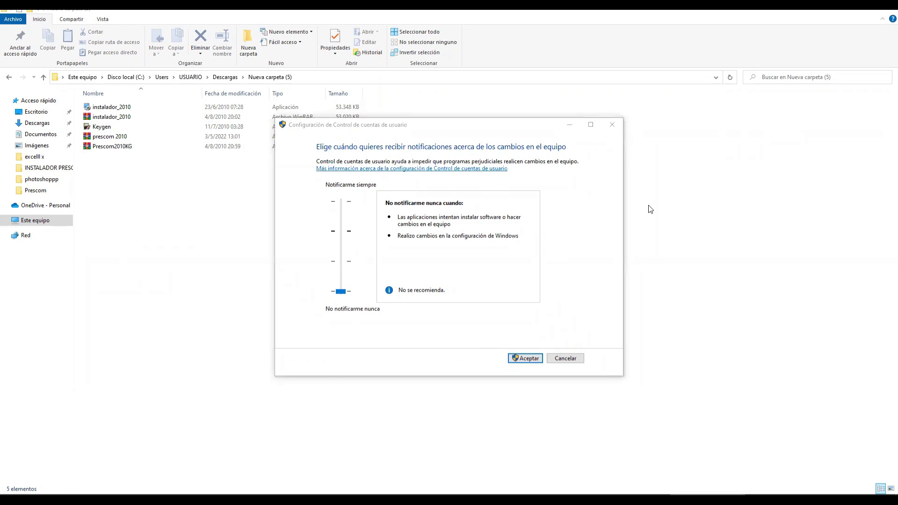
left_click(612, 125)
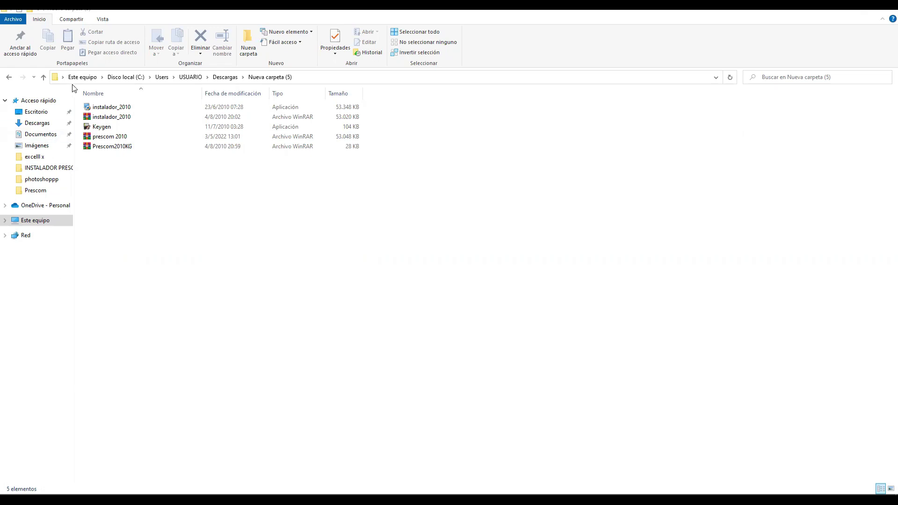
Run instalador_2010 as administrator and install PRESCOM 2010 into C:\PRESCOM 2010 with default shortcuts.
left_click(107, 109)
right_click(108, 109)
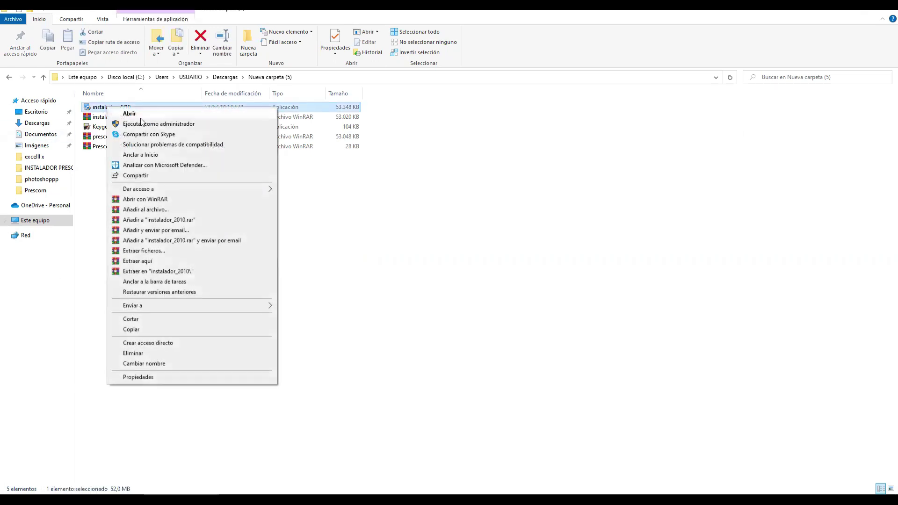
left_click(143, 126)
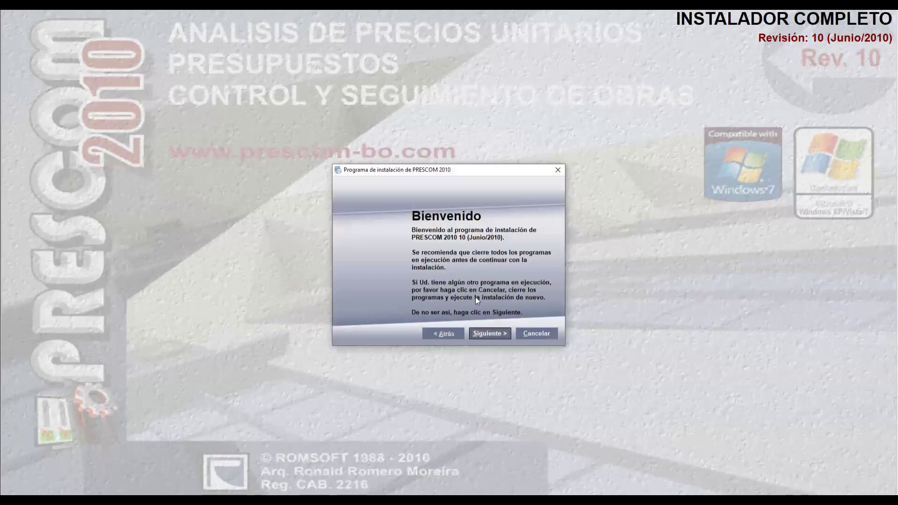
left_click(489, 333)
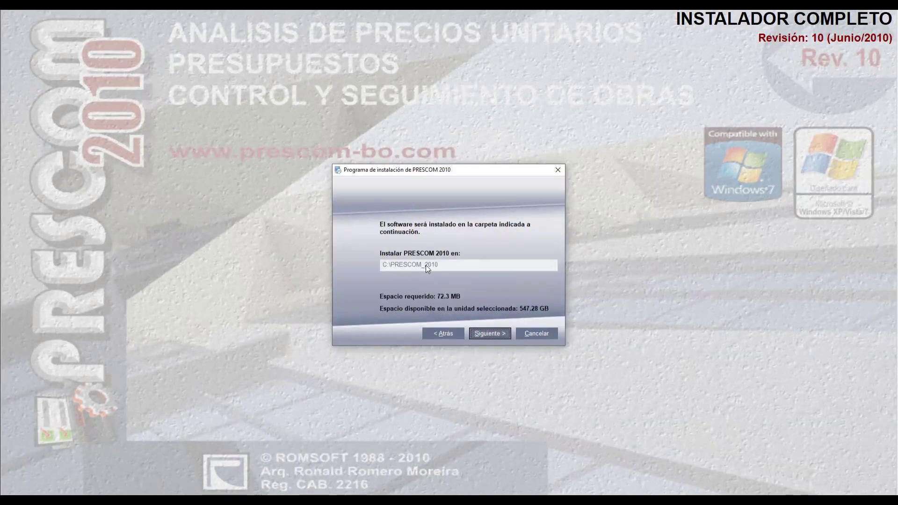
left_click(483, 335)
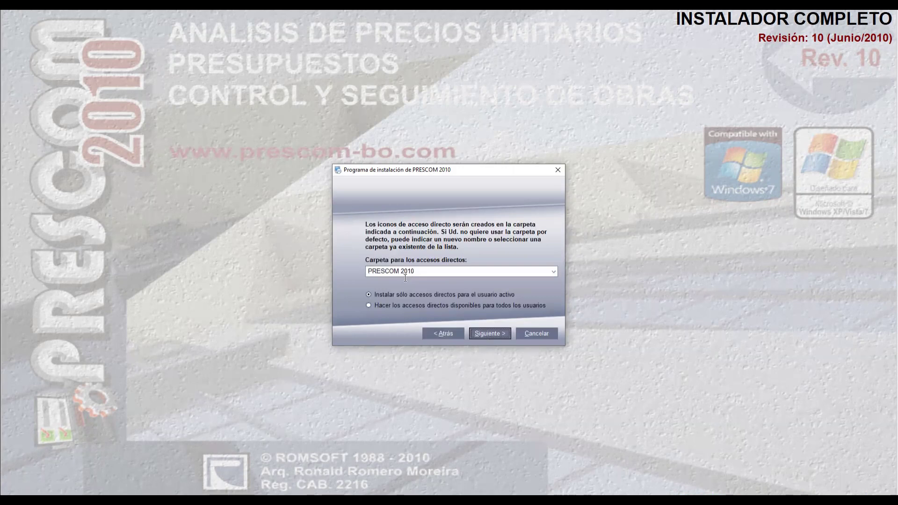
left_click(482, 334)
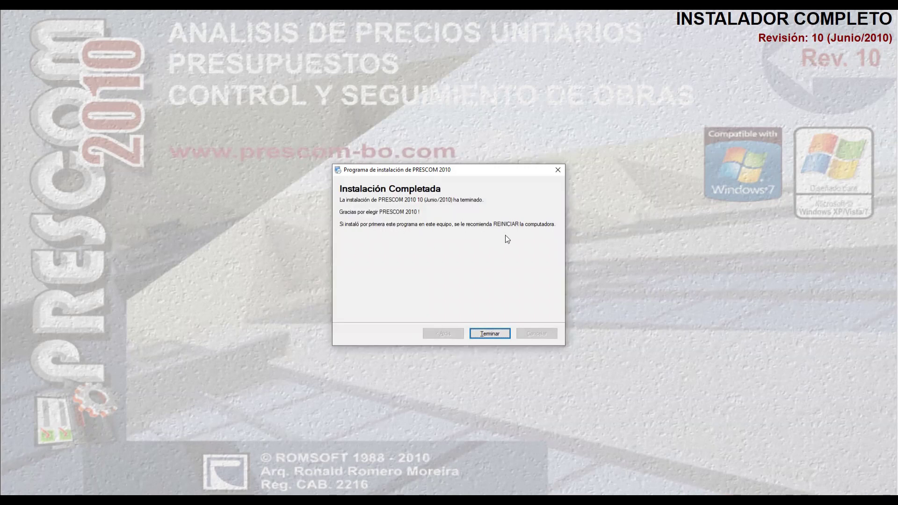
left_click(494, 335)
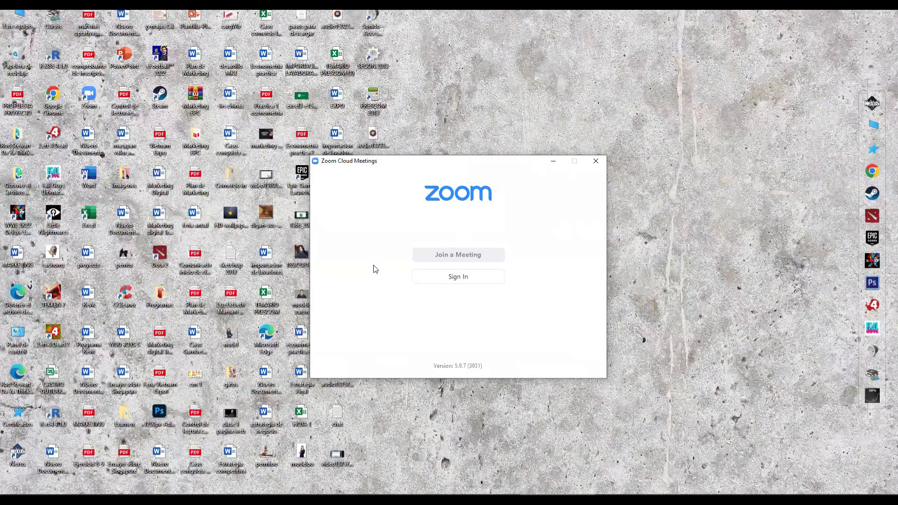
Close Zoom, run the PRESCOM 2010 shortcut as administrator, and agree to activate now.
key("alt+F4")
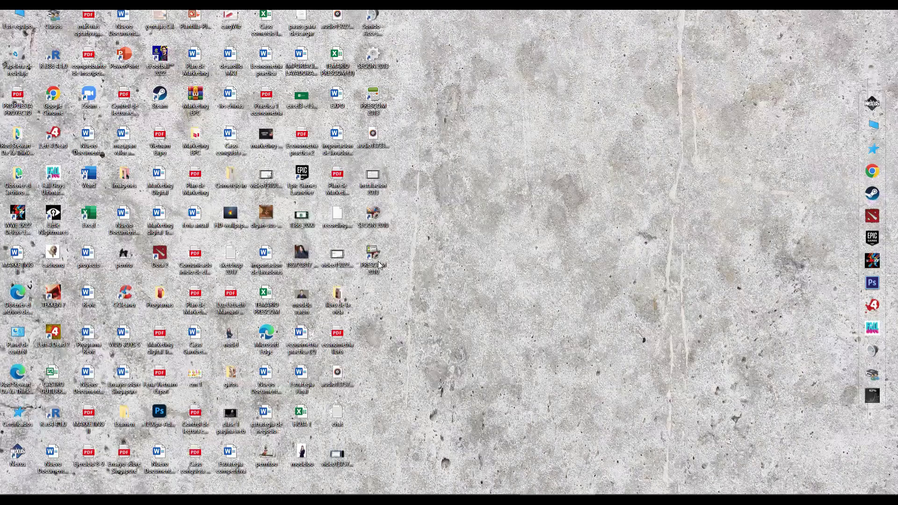
right_click(379, 264)
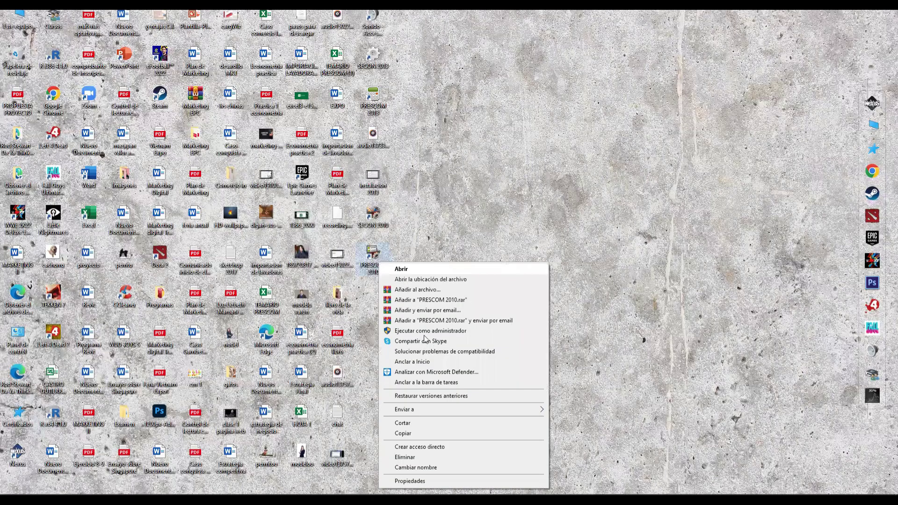
left_click(586, 307)
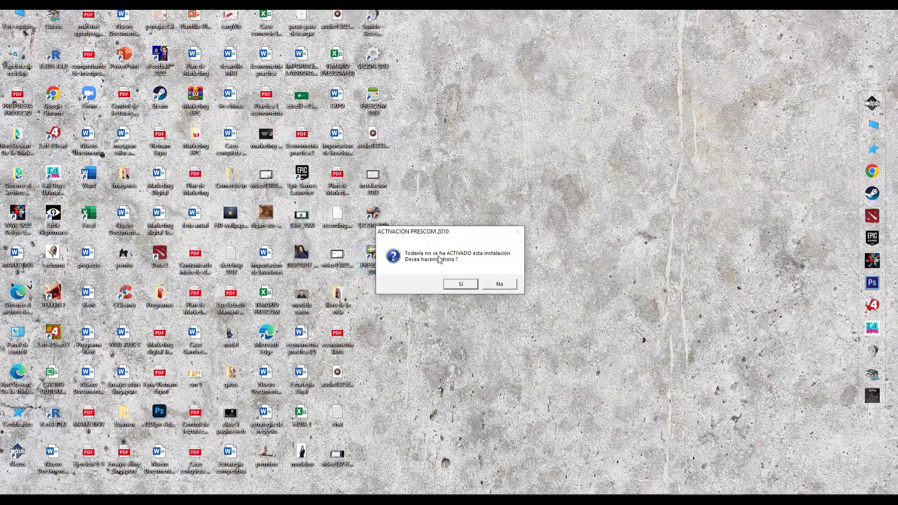
left_click(466, 286)
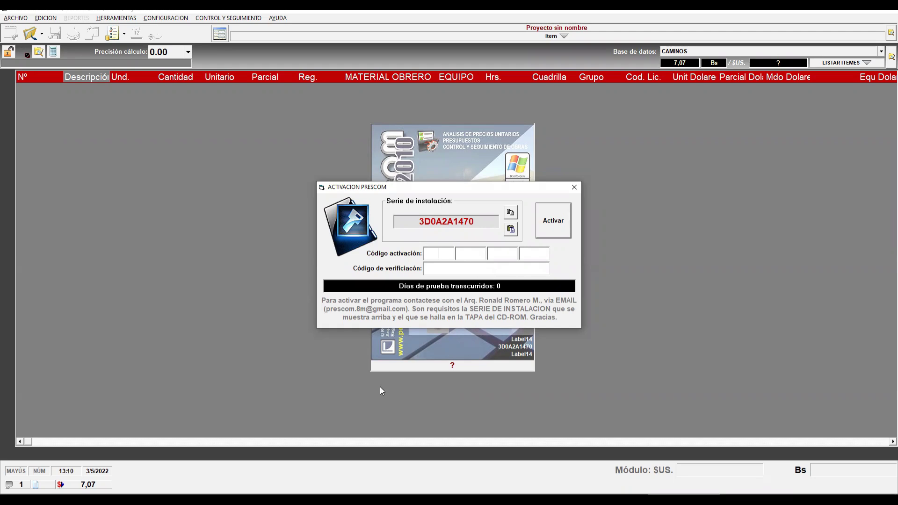
Launch the Keygen application from the Nueva carpeta (5) folder.
left_click(108, 499)
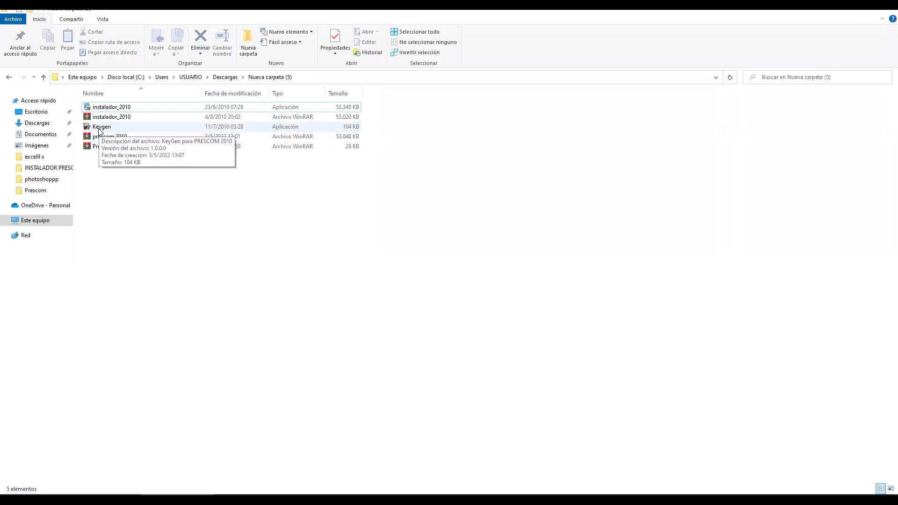
left_click(99, 129)
left_click(120, 176)
left_click(103, 129)
double_click(103, 129)
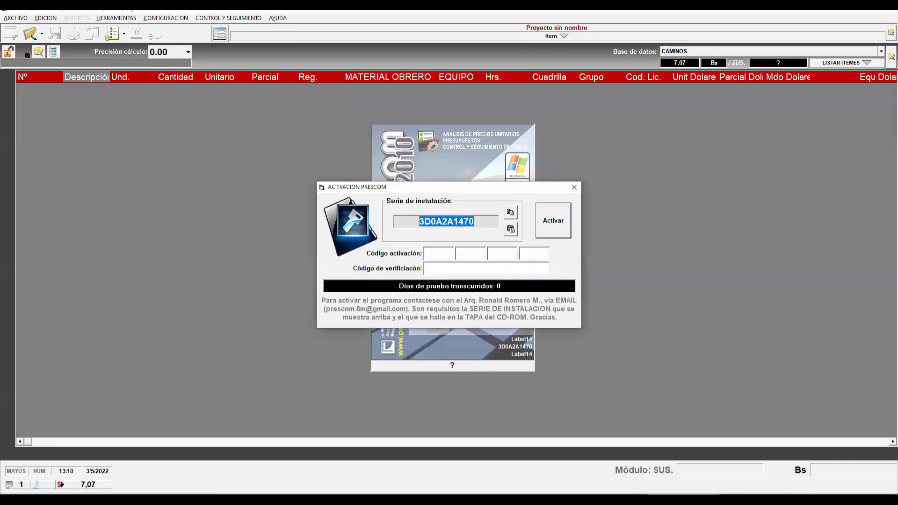
key("alt+Tab")
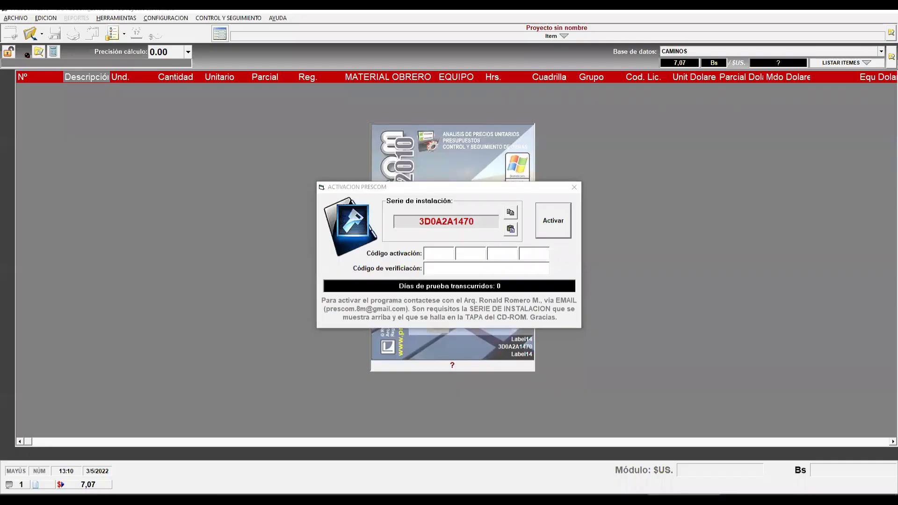
key("alt+Tab")
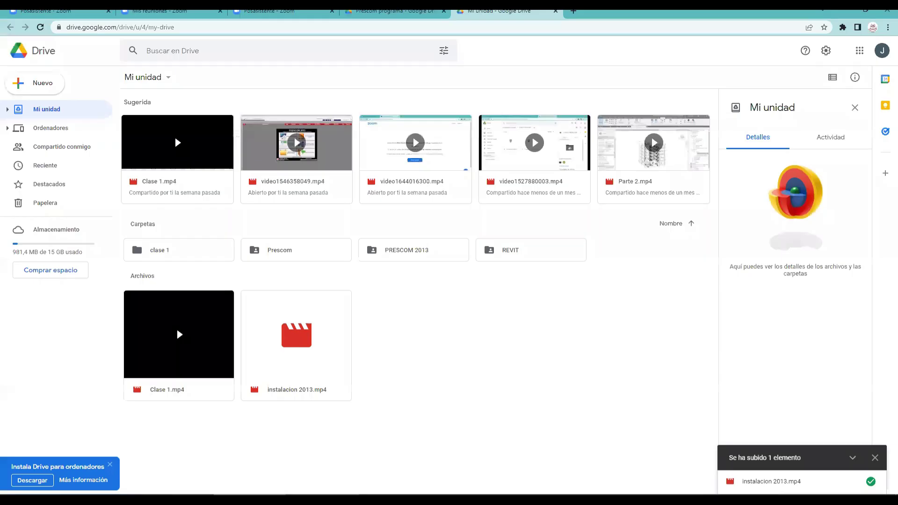
key("alt+Tab")
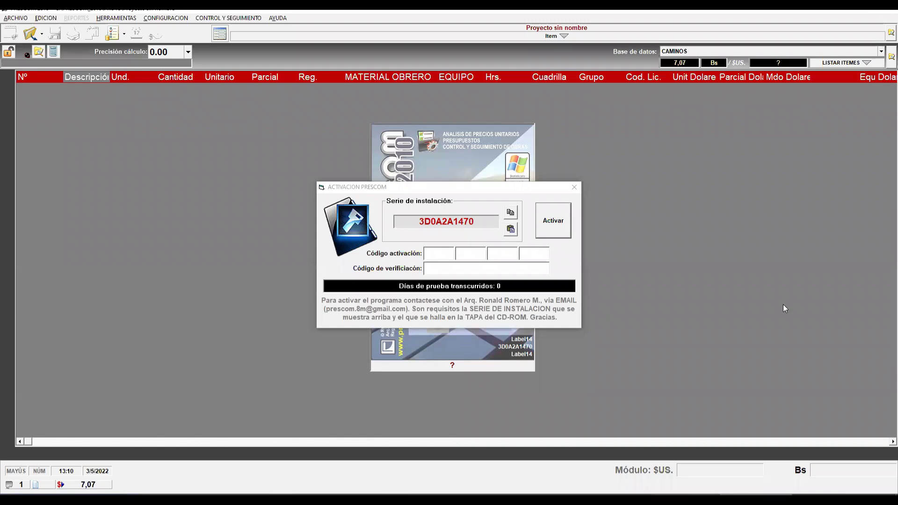
left_click(848, 14)
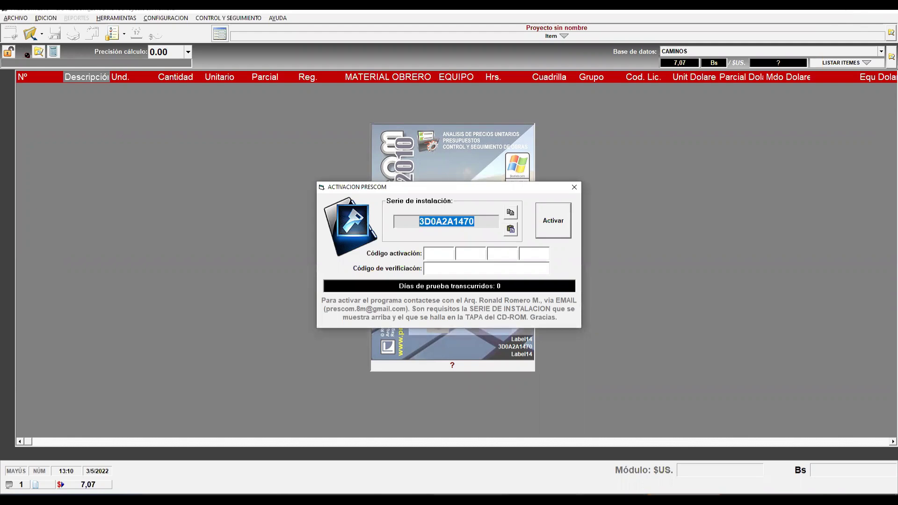
key("alt+Tab")
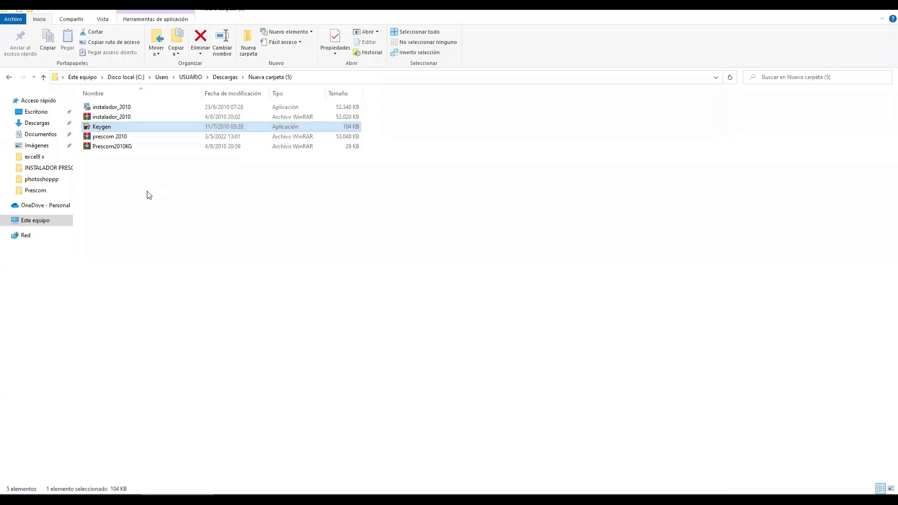
double_click(102, 127)
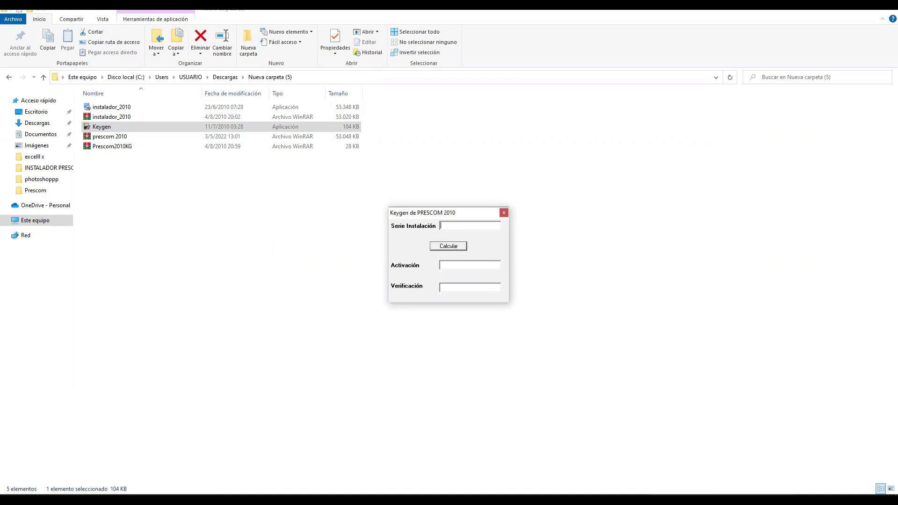
Copy the installation serial from the activation dialog into the keygen and calculate codes.
left_click(686, 500)
left_click_drag(475, 221, 419, 225)
key("ctrl+c")
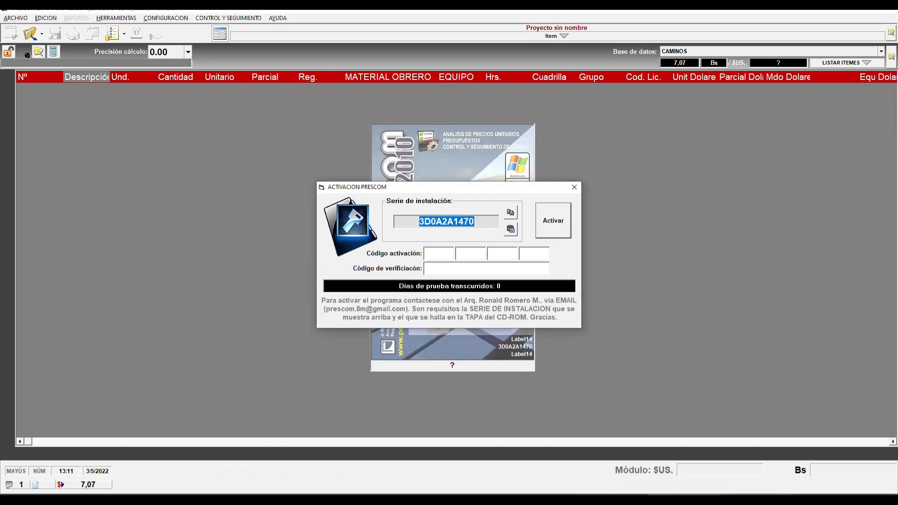
key("alt+Tab")
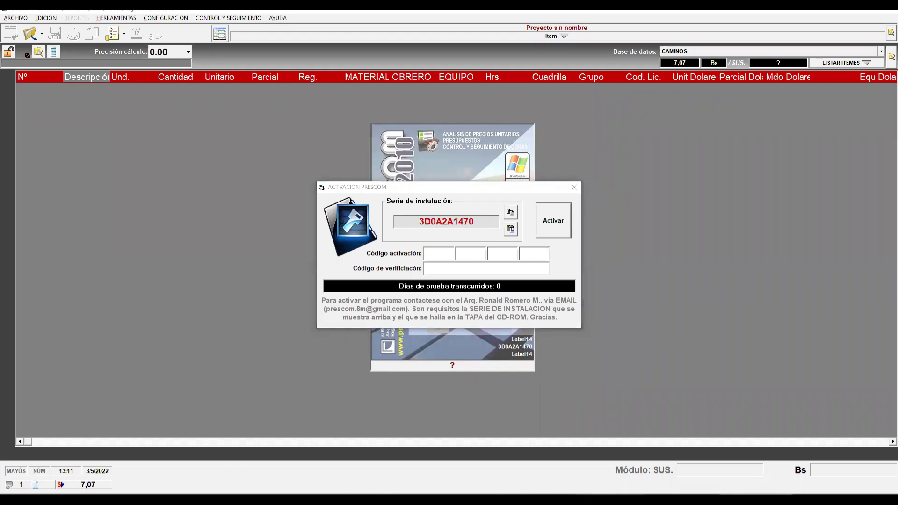
double_click(104, 129)
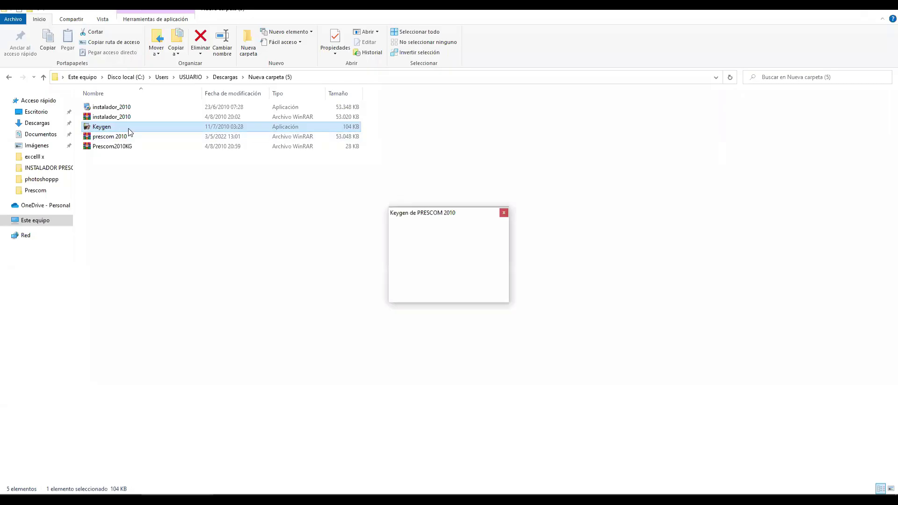
key("ctrl+v")
left_click(460, 248)
Paste the first activation-code block into PRESCOM and re-paste the serial into the keygen.
left_click_drag(496, 265, 440, 265)
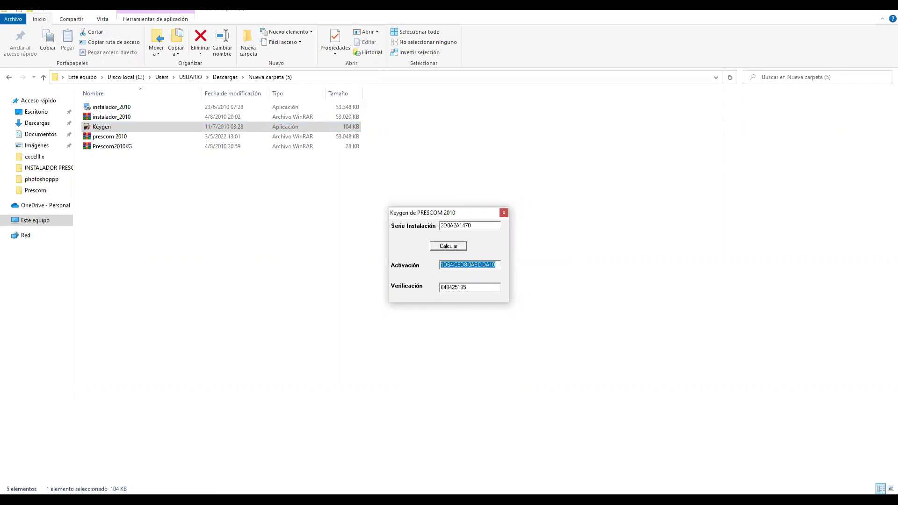
left_click(709, 499)
key("ctrl+v")
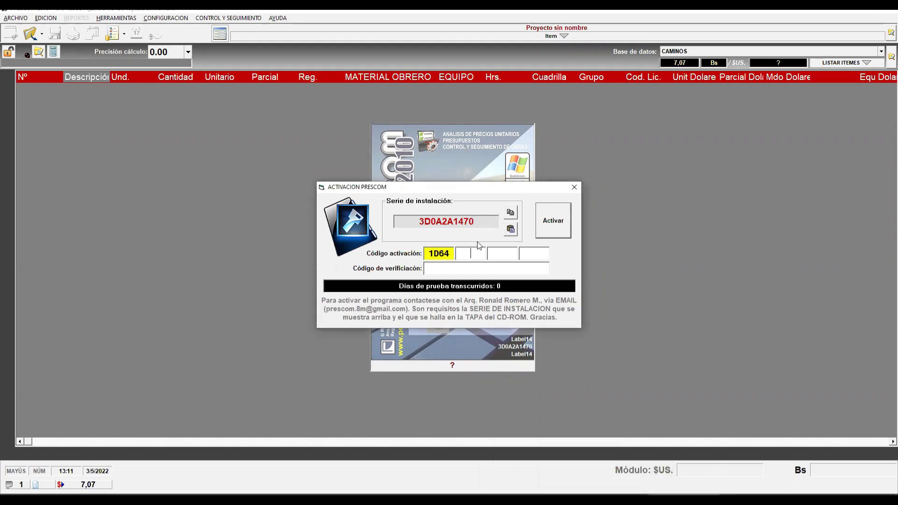
double_click(467, 222)
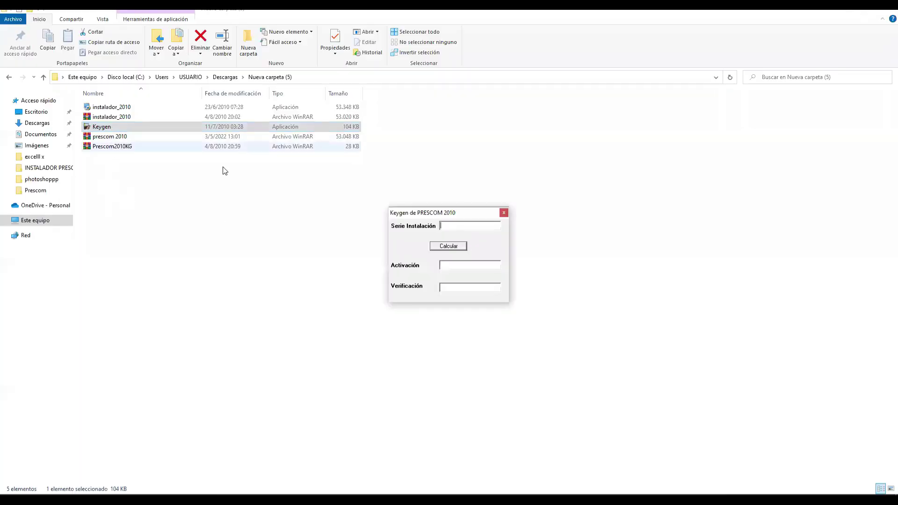
key("ctrl+v")
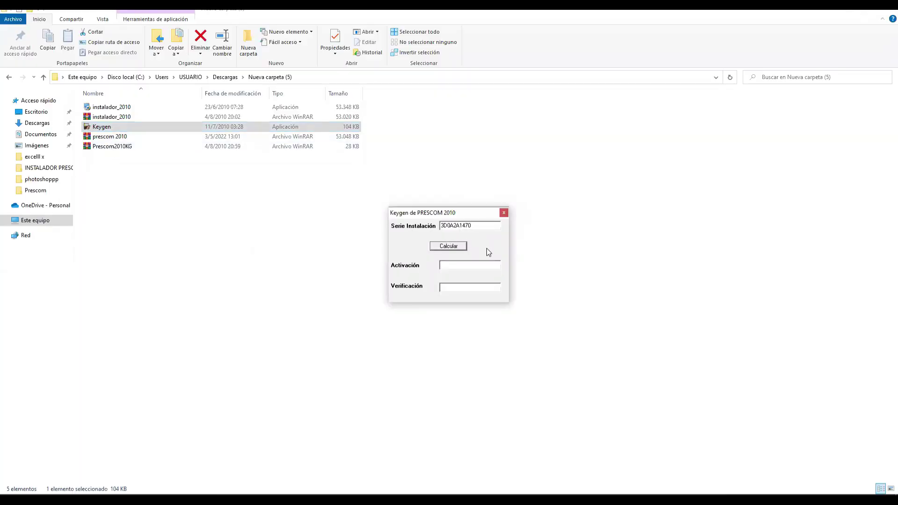
Generate the codes in the keygen and copy a region capture of its window.
left_click(456, 247)
key("Print")
left_click_drag(377, 198, 519, 314)
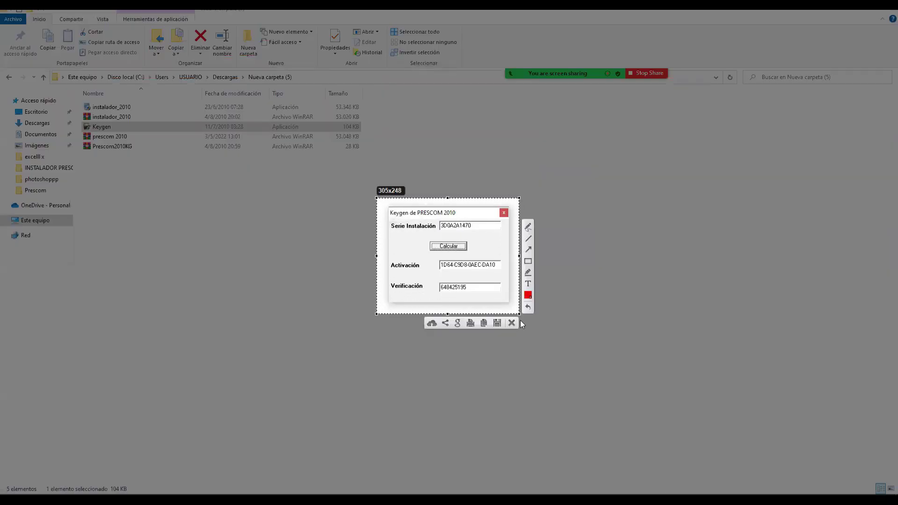
key("ctrl+c")
Launch Paint from a Start search for 'pai'.
key("super")
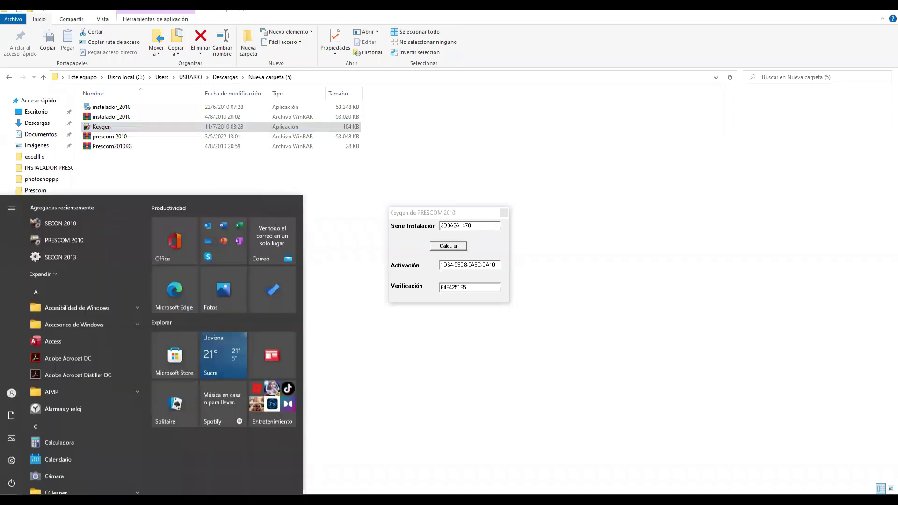
type("pai")
left_click(58, 255)
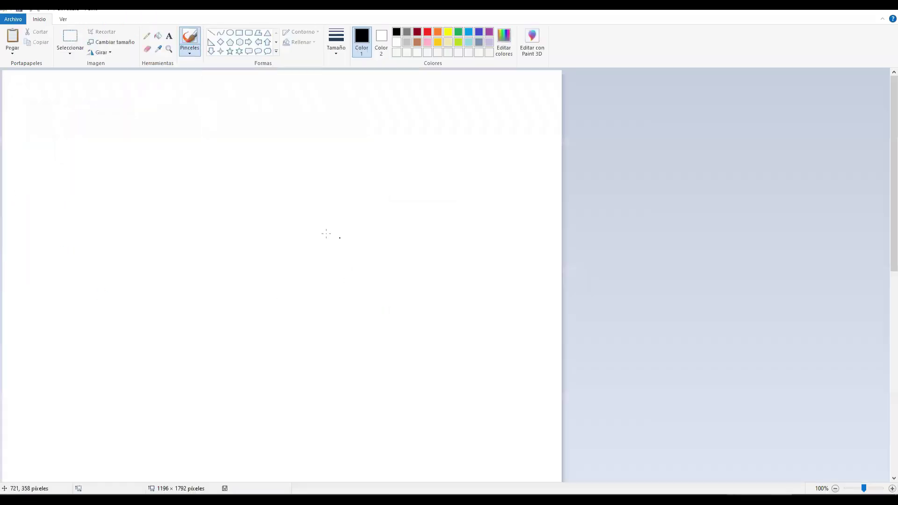
Paste the keygen capture into Paint, centre it, and zoom in.
key("ctrl+v")
left_click_drag(185, 180, 435, 357)
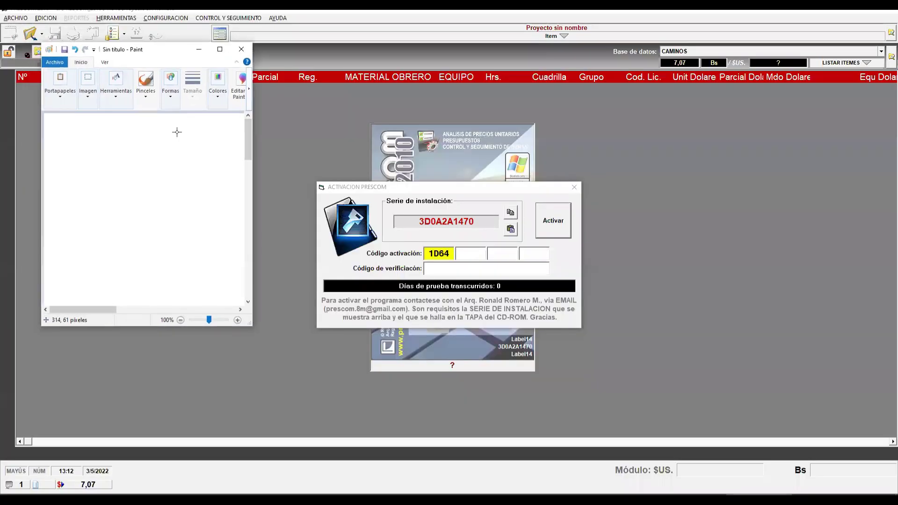
scroll(164, 251, "down", 5)
left_click_drag(103, 309, 183, 308)
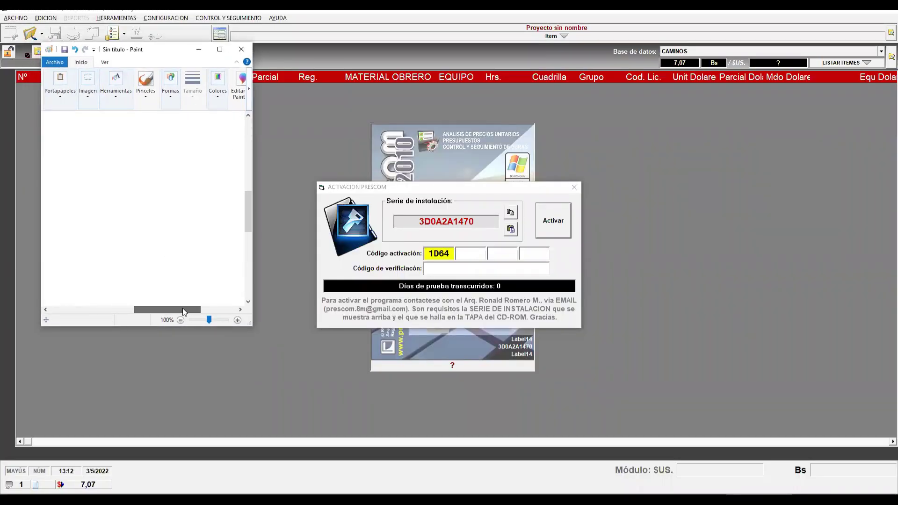
scroll(182, 307, "up", 5)
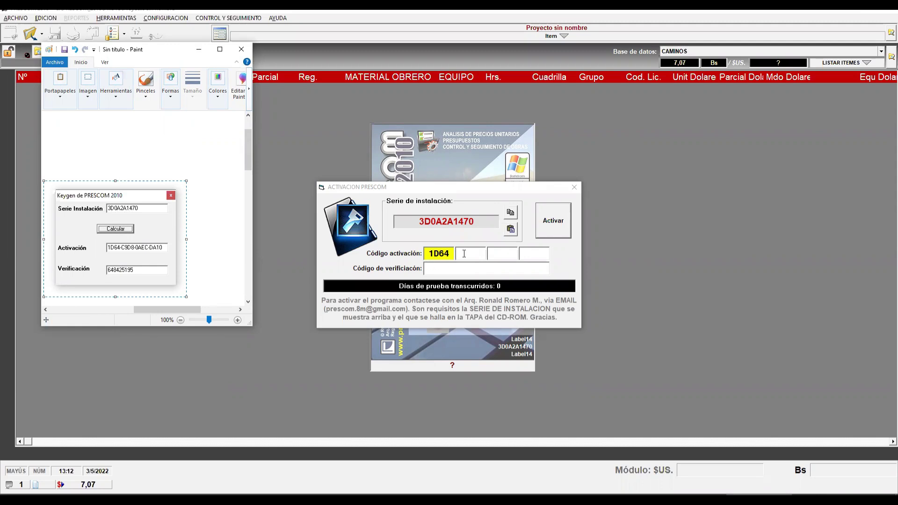
Enter the second activation-code block in PRESCOM and zoom Paint to 300% on the codes.
left_click(471, 253)
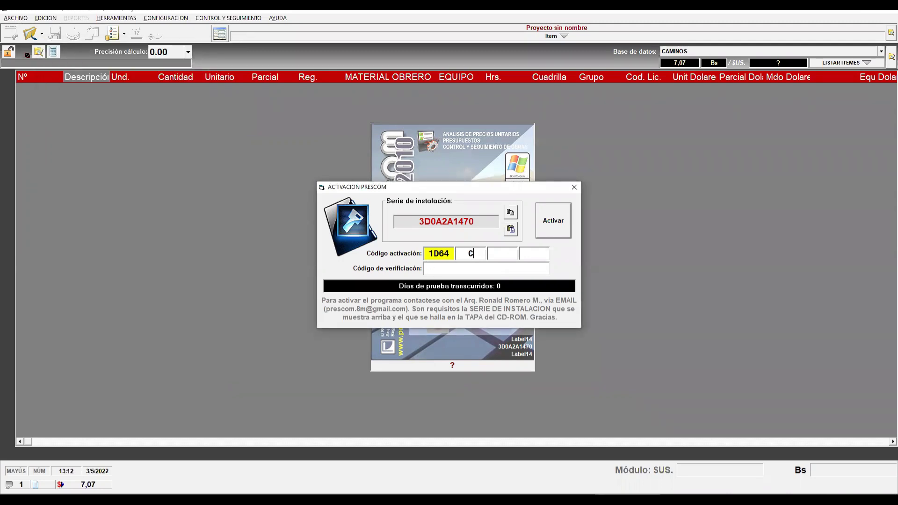
key("alt+Tab")
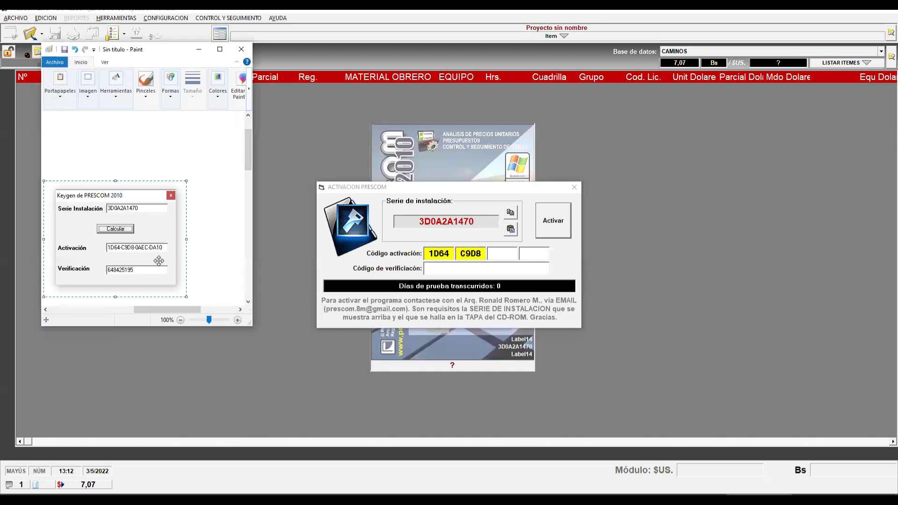
scroll(158, 260, "down", 1)
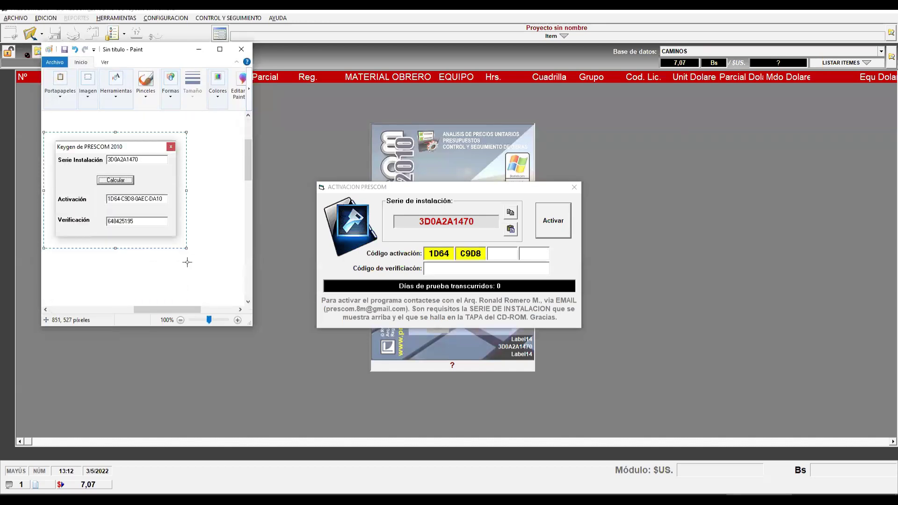
left_click_drag(209, 320, 213, 319)
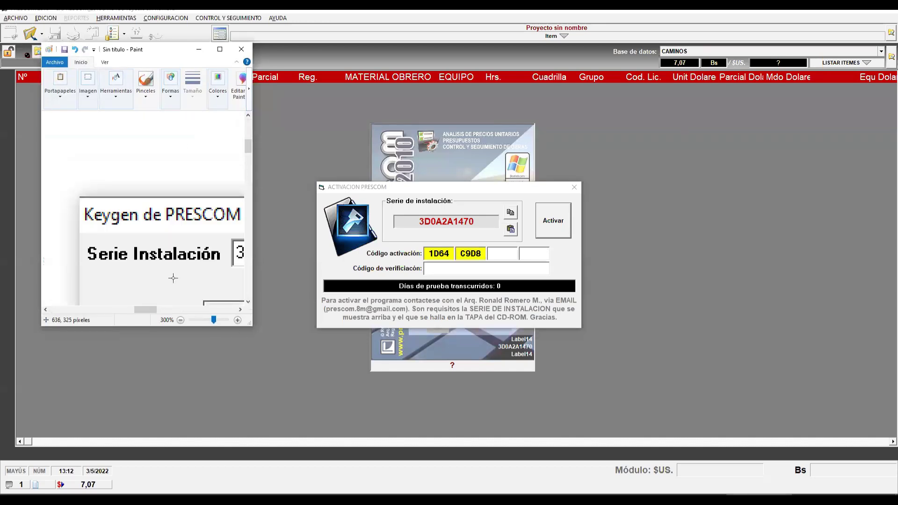
left_click_drag(146, 309, 161, 310)
scroll(164, 309, "down", 3)
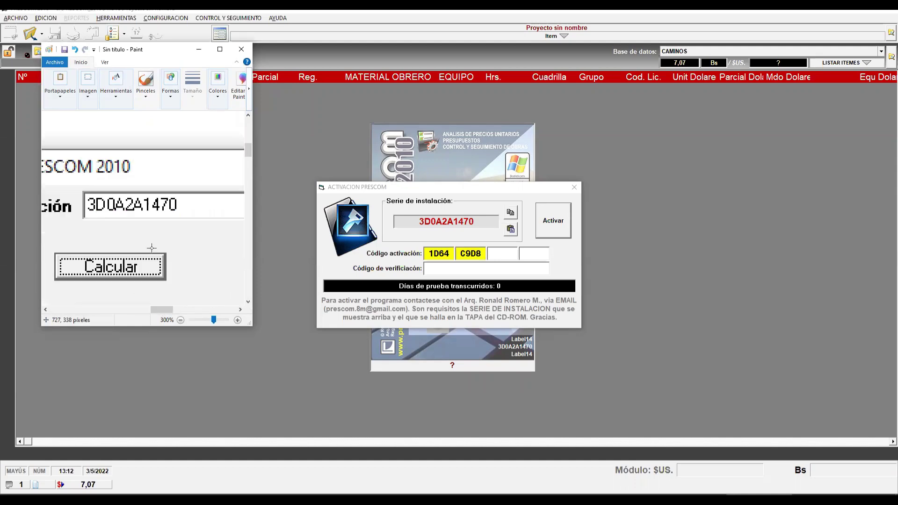
Enter the third and fourth activation-code blocks read from the keygen capture.
left_click_drag(159, 308, 163, 309)
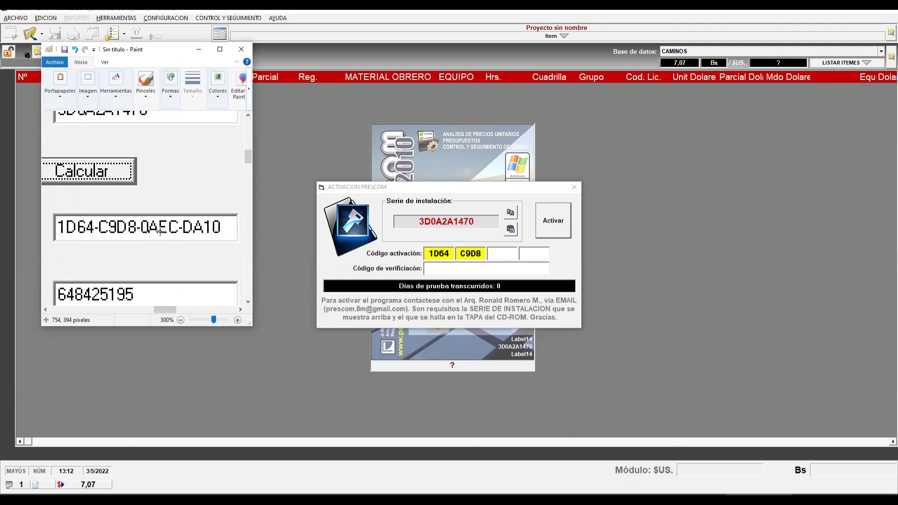
left_click(496, 254)
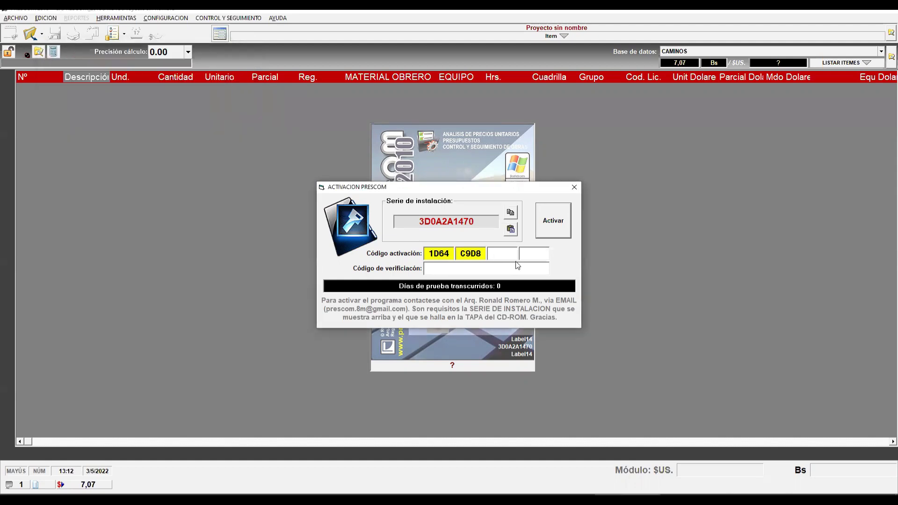
key("alt+Tab")
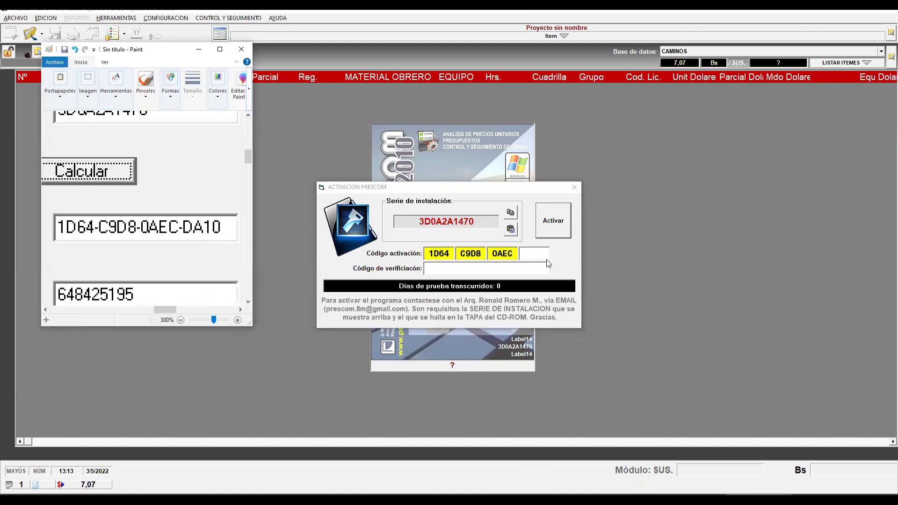
left_click(528, 258)
Type the full verification code from the keygen capture, correcting one mistyped digit.
key("alt+Tab")
scroll(162, 214, "down", 2)
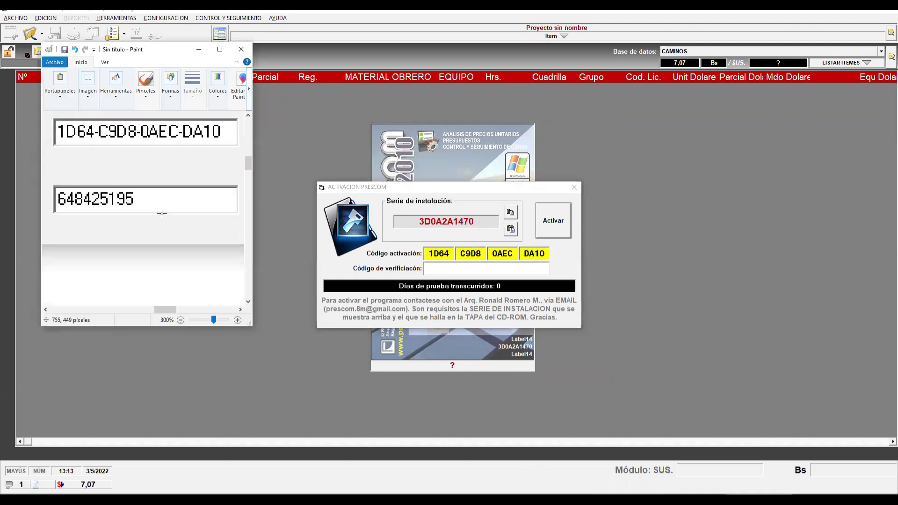
mouse_move(169, 308)
left_mouse_down()
mouse_move(149, 309)
mouse_move(167, 310)
left_mouse_up()
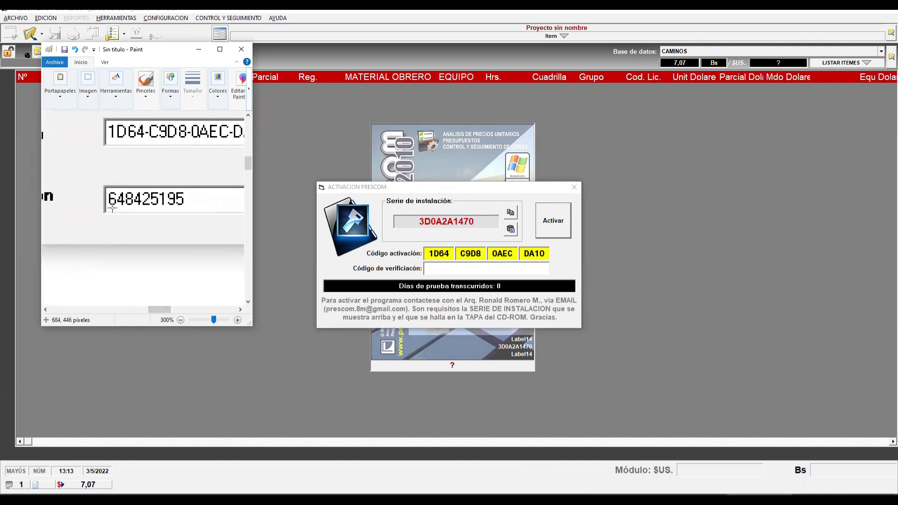
left_click(439, 269)
left_click(462, 266)
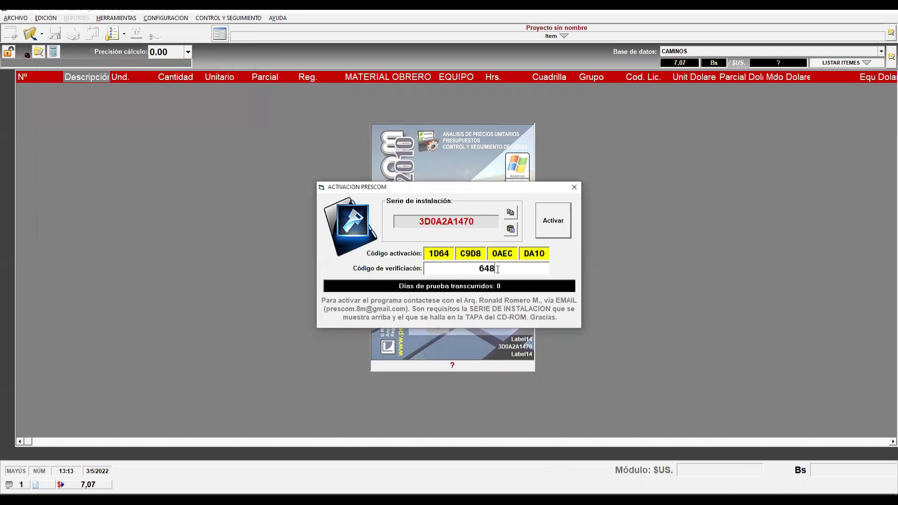
key("alt+Tab")
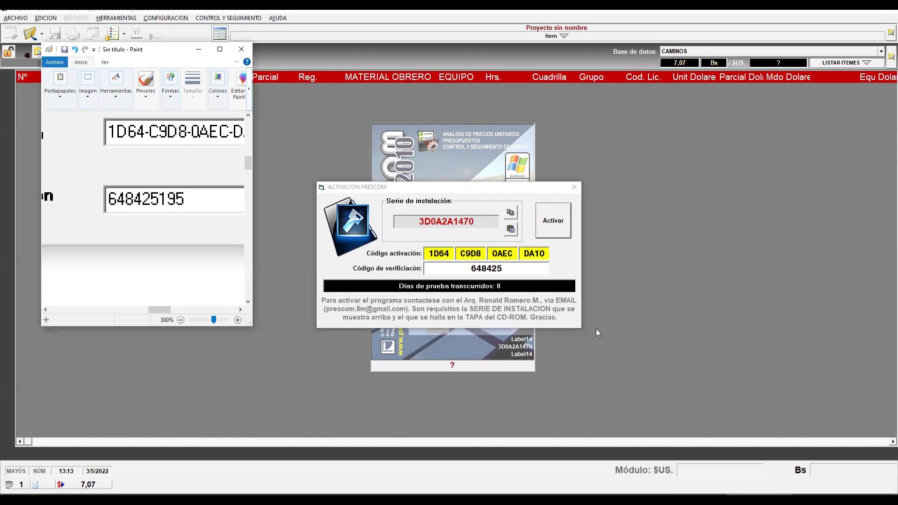
left_click(533, 269)
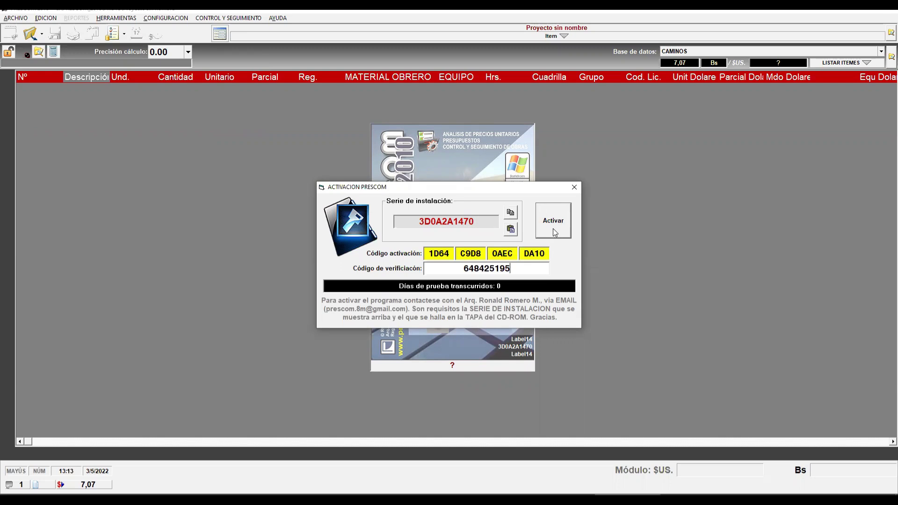
Activate PRESCOM 2010, acknowledge the thank-you message, and accept the default letterhead.
left_click(553, 228)
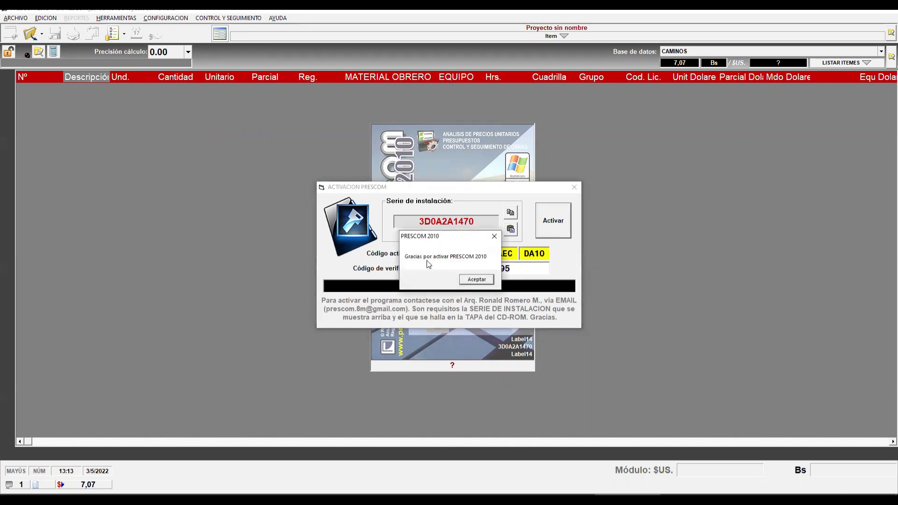
left_click(483, 281)
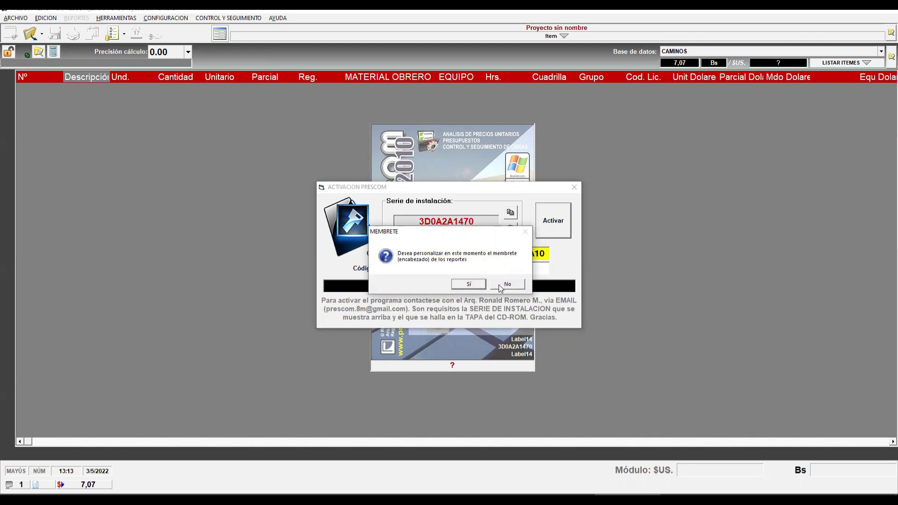
left_click(472, 285)
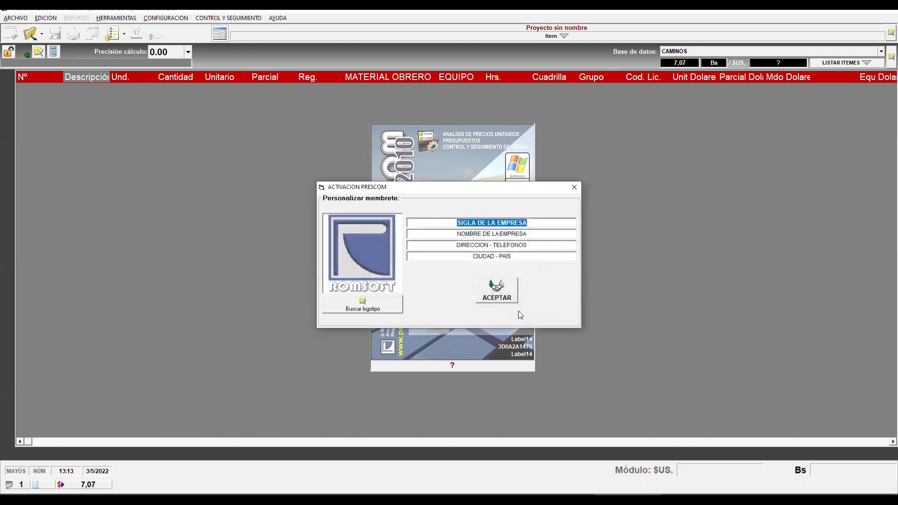
left_click(505, 288)
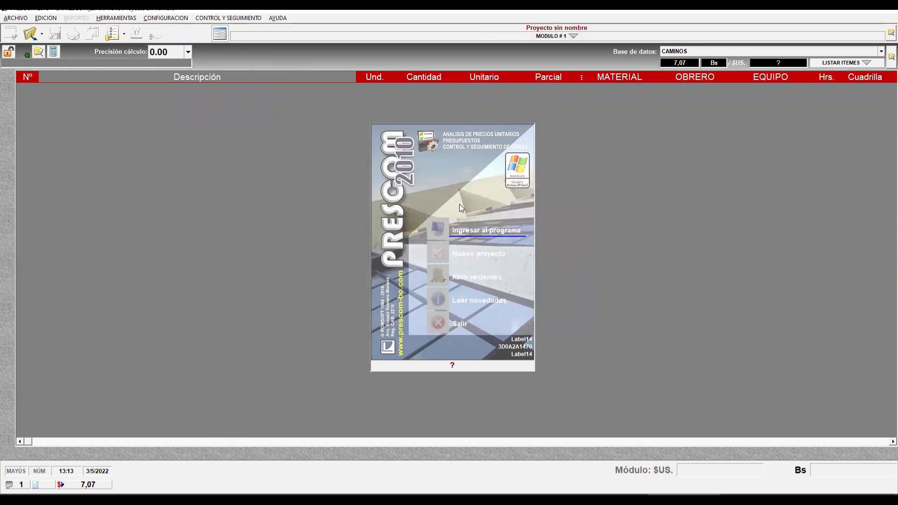
Enter PRESCOM 2010 via 'Ingresar al programa' to open an untitled CAMINOS project in Módulo #1, then check the date and time.
left_click(485, 230)
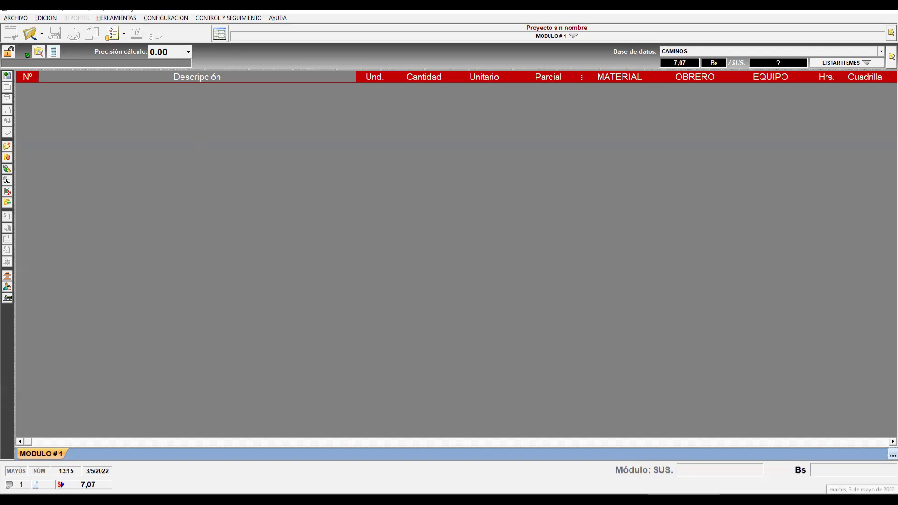
left_click(868, 491)
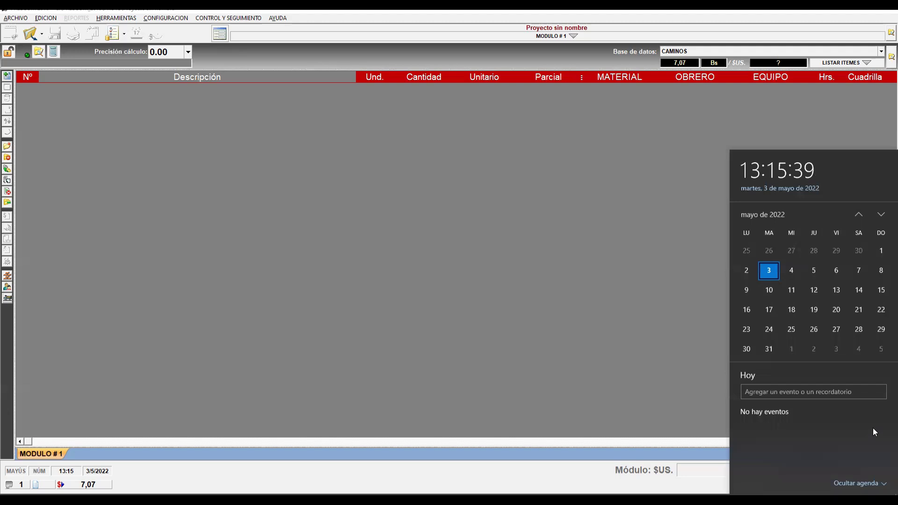
left_click(635, 277)
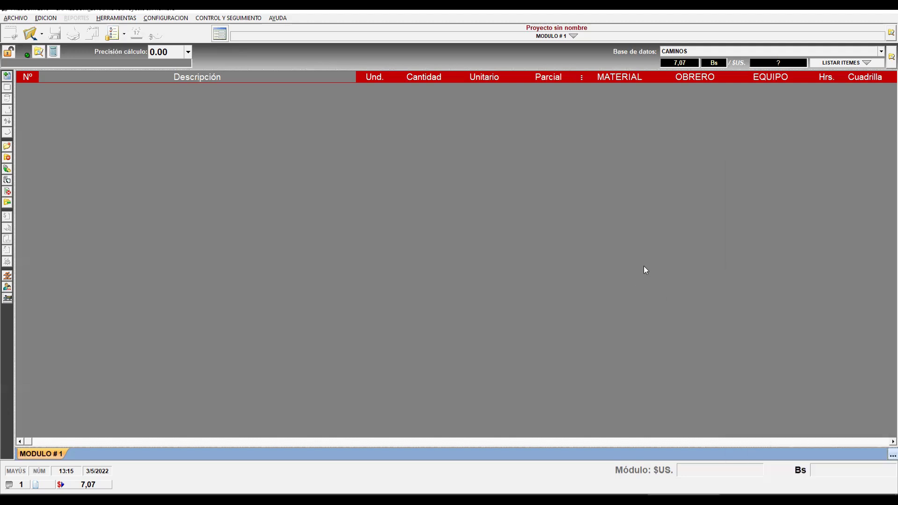